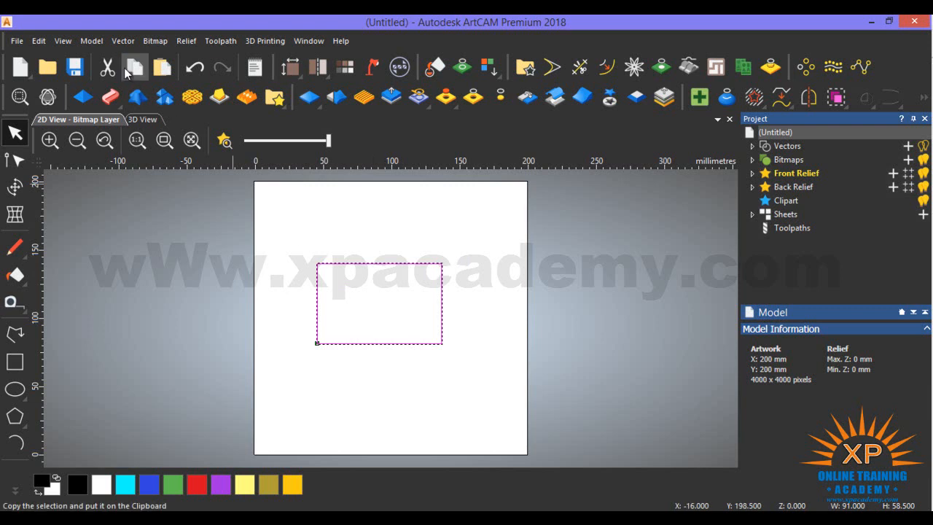
pyautogui.click(38, 41)
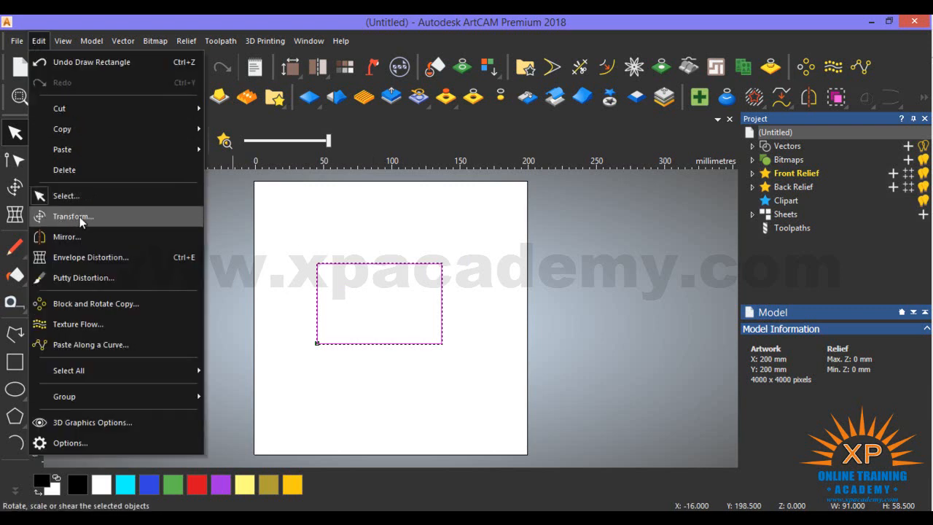
pyautogui.click(454, 245)
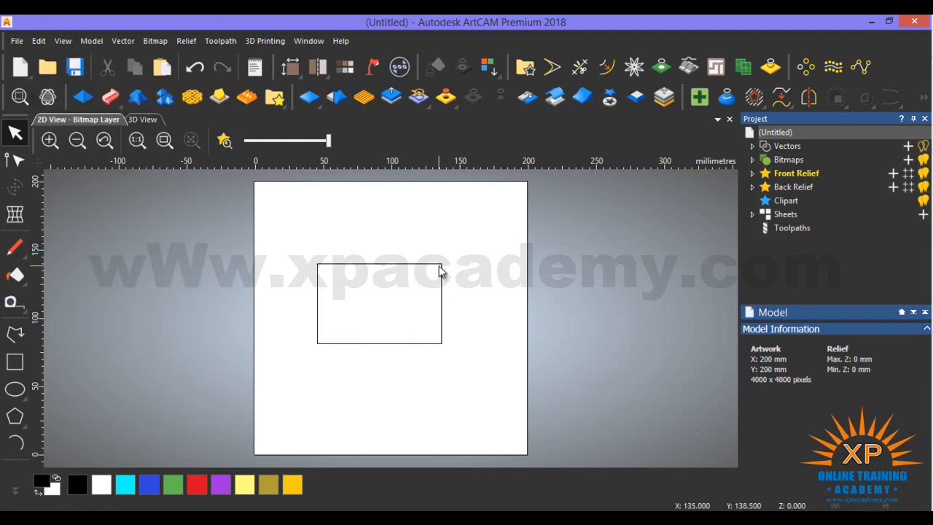
pyautogui.click(439, 264)
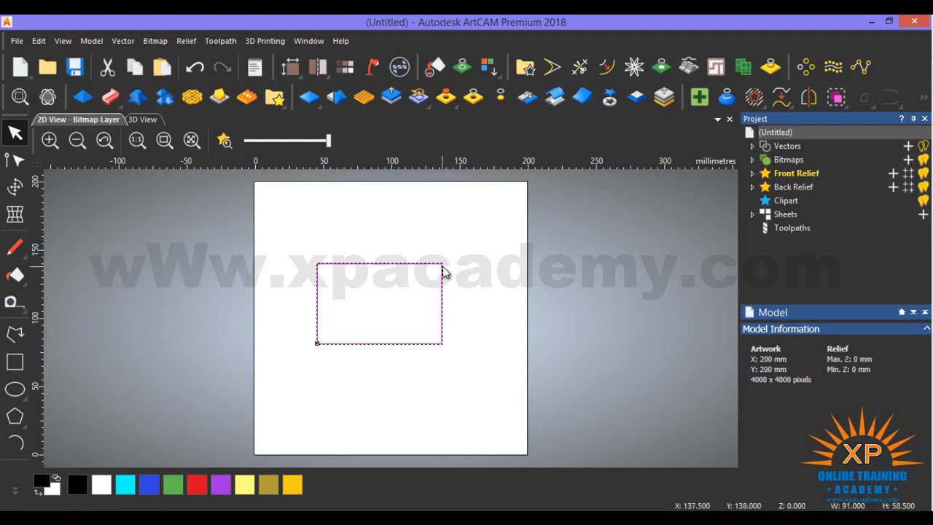
pyautogui.press('t')
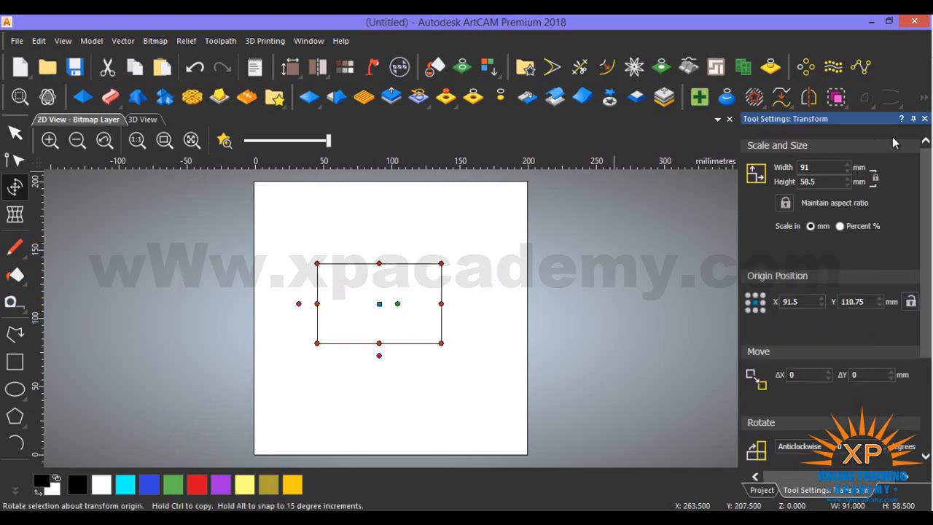
pyautogui.press('Escape')
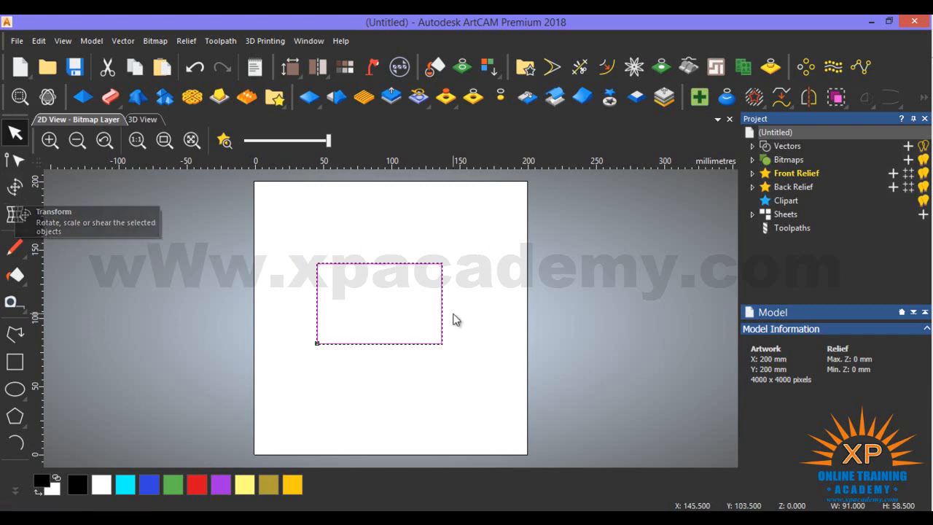
# Stretch the rectangle outward on all four sides with the Transform tool to about 126 by 81 mm
pyautogui.click(26, 191)
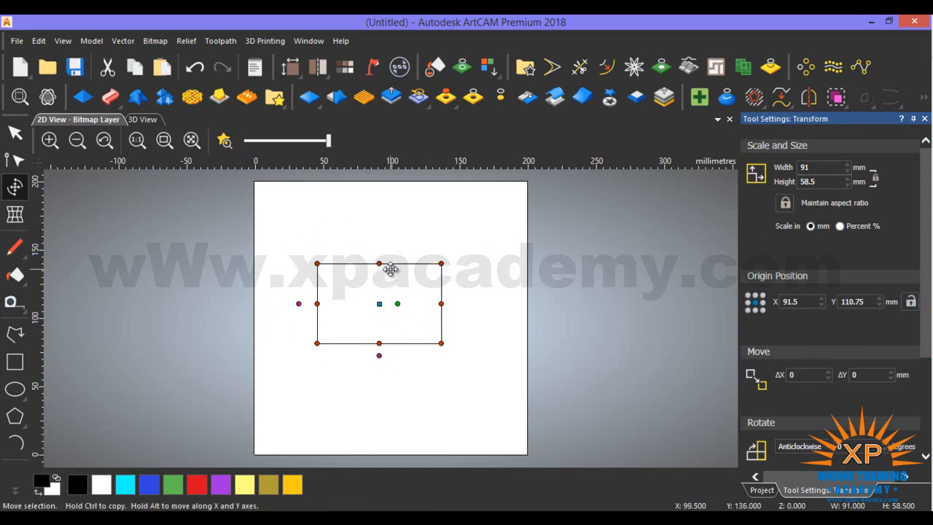
pyautogui.moveTo(379, 263)
pyautogui.mouseDown()
pyautogui.moveTo(379, 280)
pyautogui.moveTo(379, 250)
pyautogui.mouseUp()
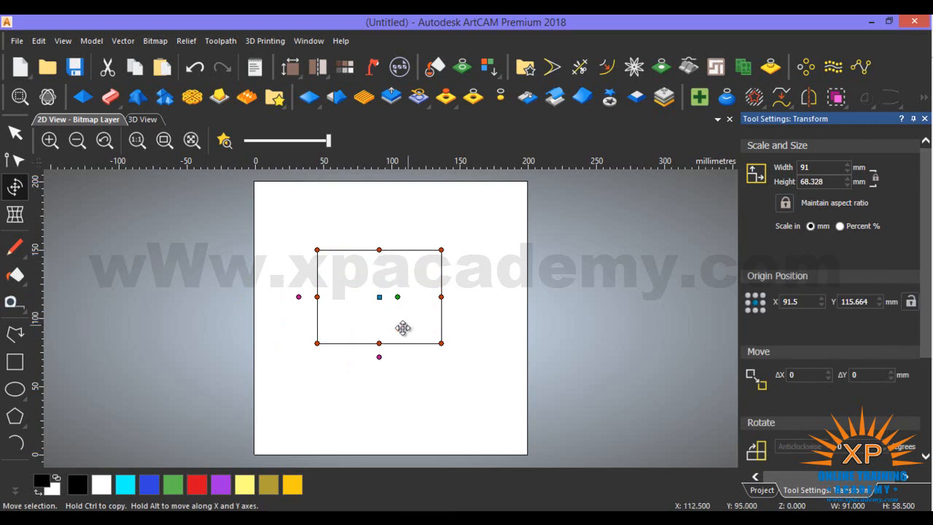
pyautogui.moveTo(442, 298); pyautogui.dragTo(473, 297)
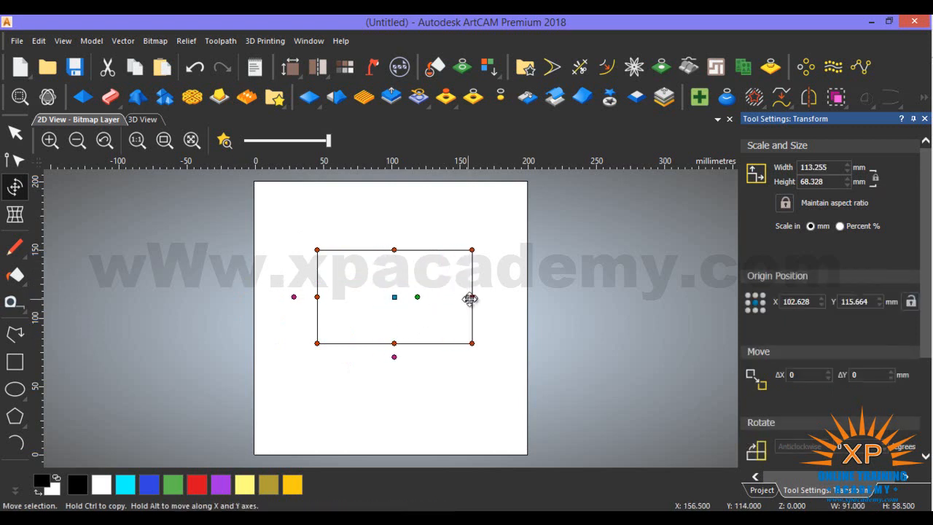
pyautogui.moveTo(317, 296); pyautogui.dragTo(300, 297)
pyautogui.moveTo(386, 343); pyautogui.dragTo(386, 360)
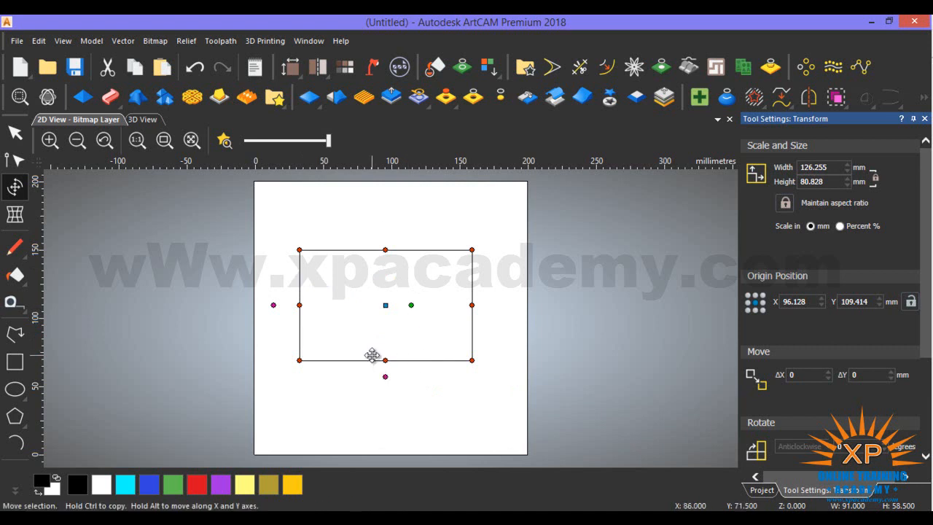
# Set the rectangle's width to 130 mm with the aspect ratio maintained
pyautogui.moveTo(835, 168); pyautogui.dragTo(799, 177)
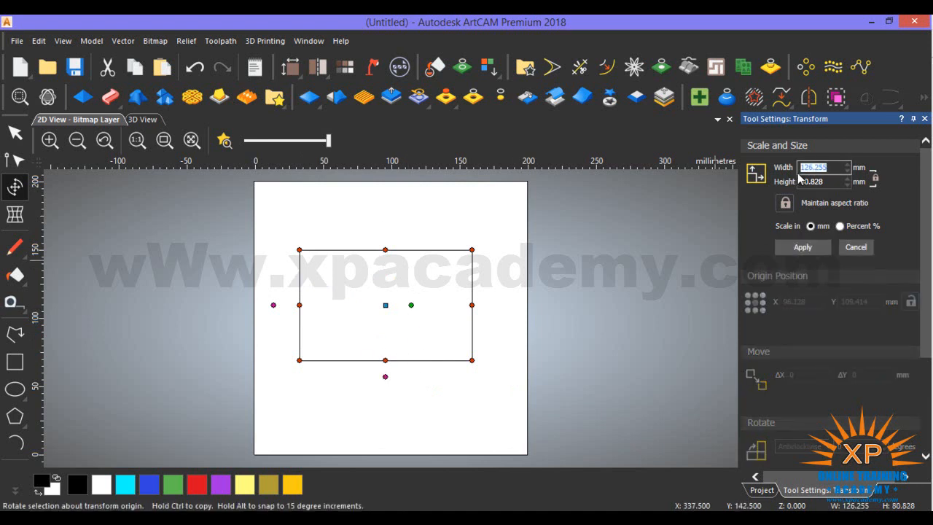
pyautogui.write('130')
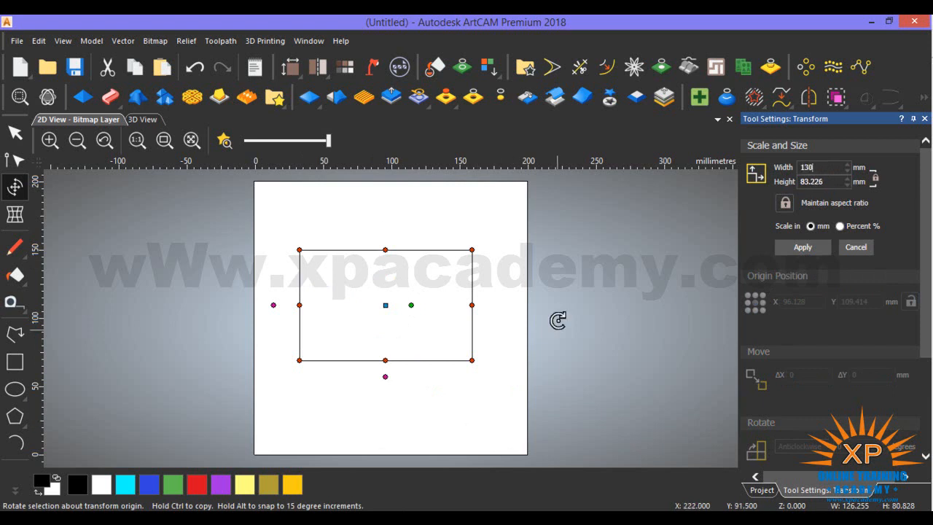
pyautogui.moveTo(922, 248); pyautogui.dragTo(930, 365)
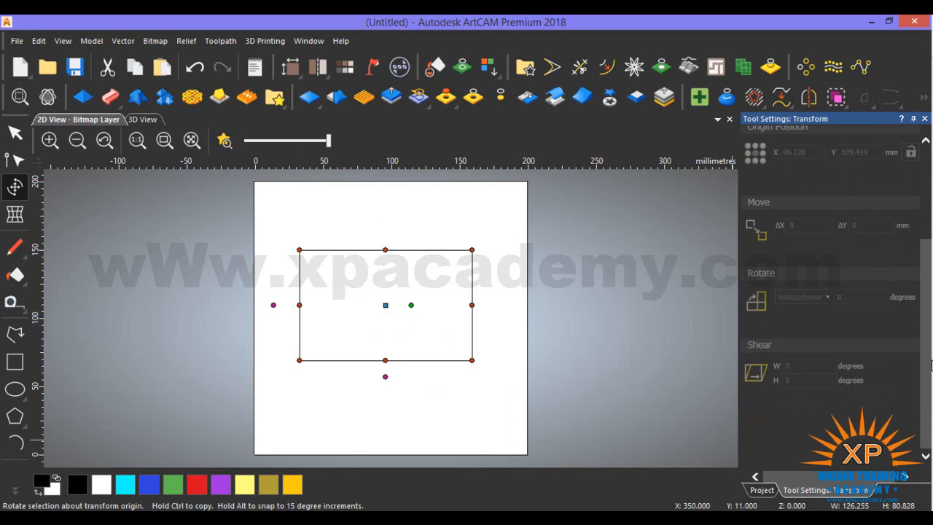
pyautogui.click(392, 409)
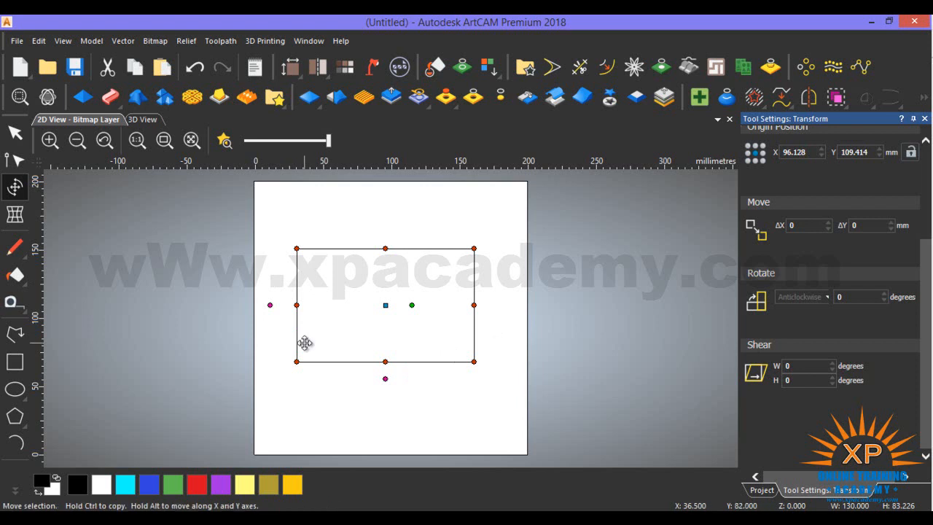
# Rotate the rectangle about 27 degrees anticlockwise around its centre, and undo the transformations
pyautogui.moveTo(416, 306); pyautogui.dragTo(459, 270)
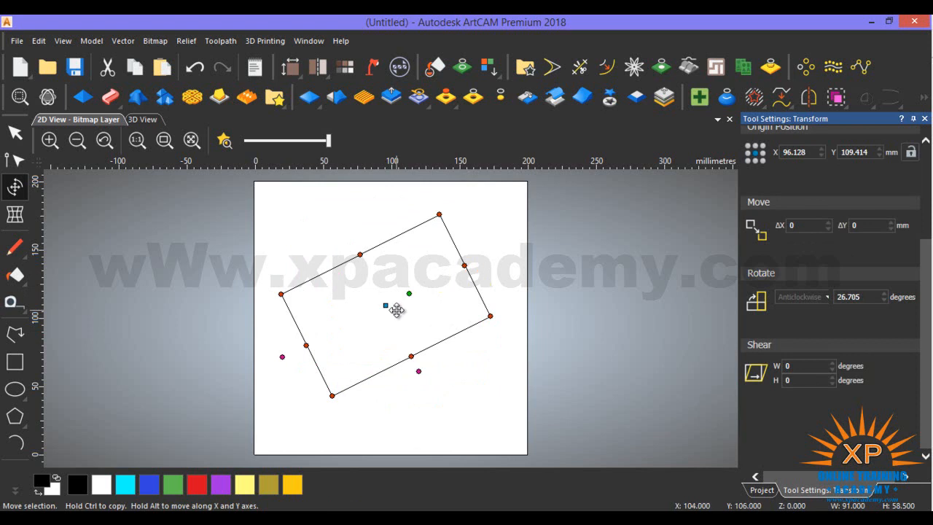
pyautogui.hotkey('ctrl', 'z')
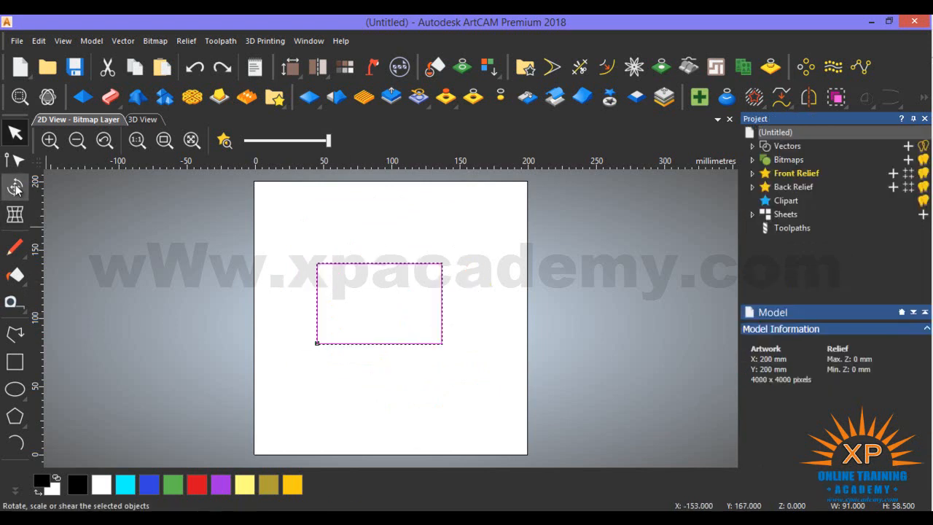
# Enlarge the rectangle freehand from its corners and sides with the Transform tool to about 143 by 97 mm
pyautogui.click(15, 188)
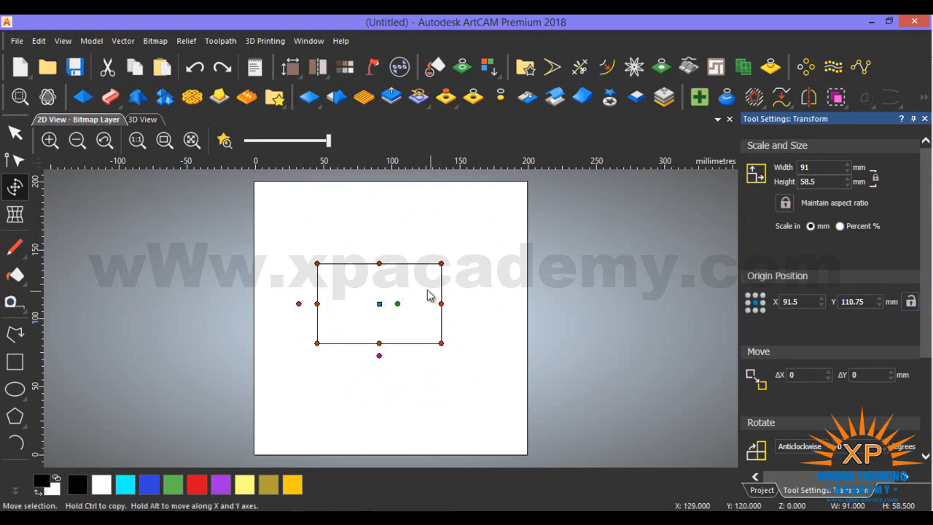
pyautogui.moveTo(442, 262); pyautogui.dragTo(471, 248)
pyautogui.moveTo(468, 343); pyautogui.dragTo(478, 351)
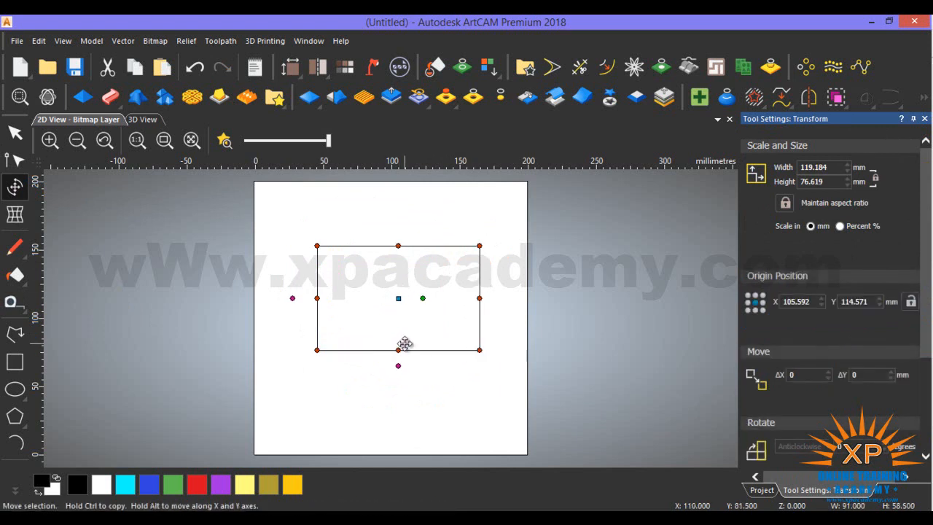
pyautogui.moveTo(398, 350); pyautogui.dragTo(398, 368)
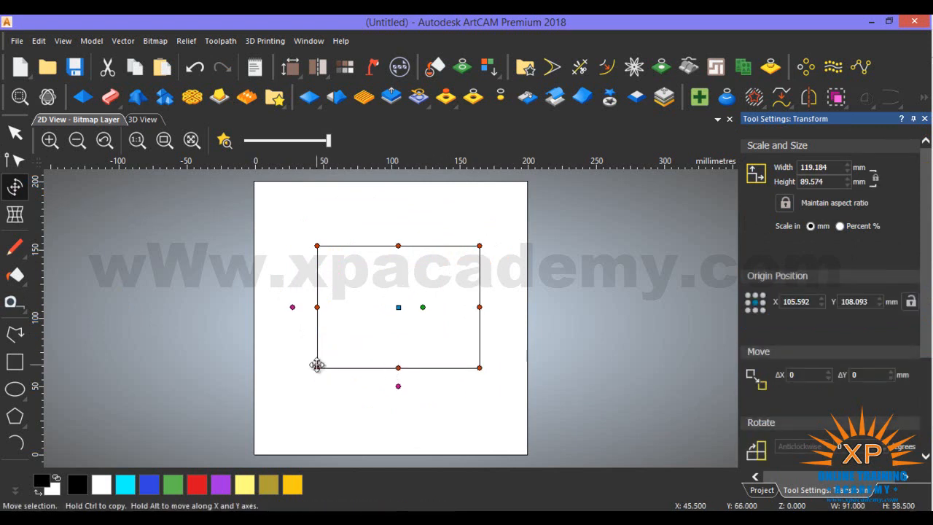
pyautogui.moveTo(316, 365); pyautogui.dragTo(303, 378)
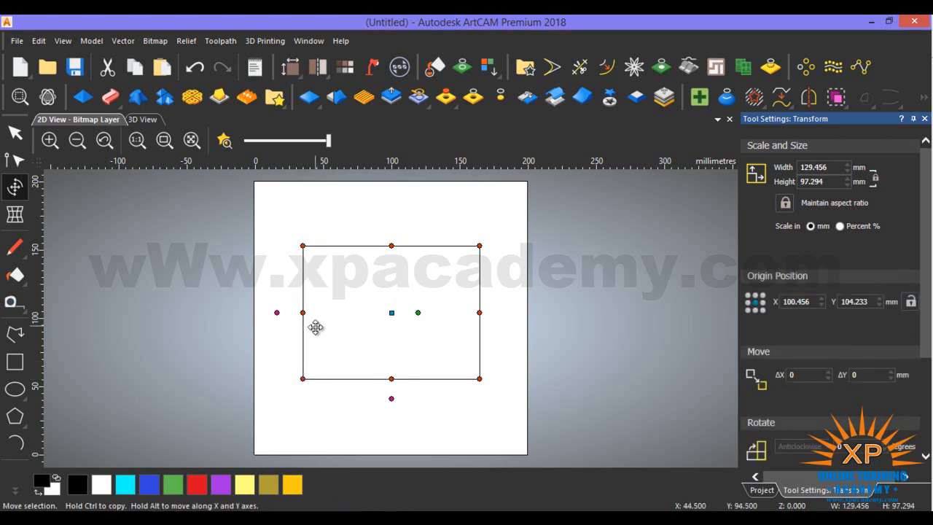
pyautogui.moveTo(304, 314); pyautogui.dragTo(284, 313)
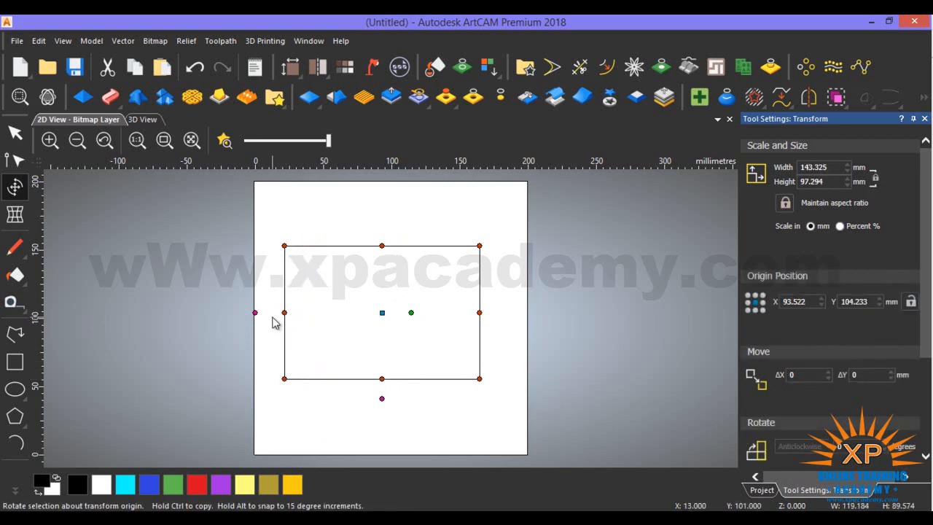
# Shear the rectangle vertically and horizontally into a slanted parallelogram spanning about 160 by 104 mm, and leave the Transform tool
pyautogui.moveTo(286, 312); pyautogui.dragTo(159, 357)
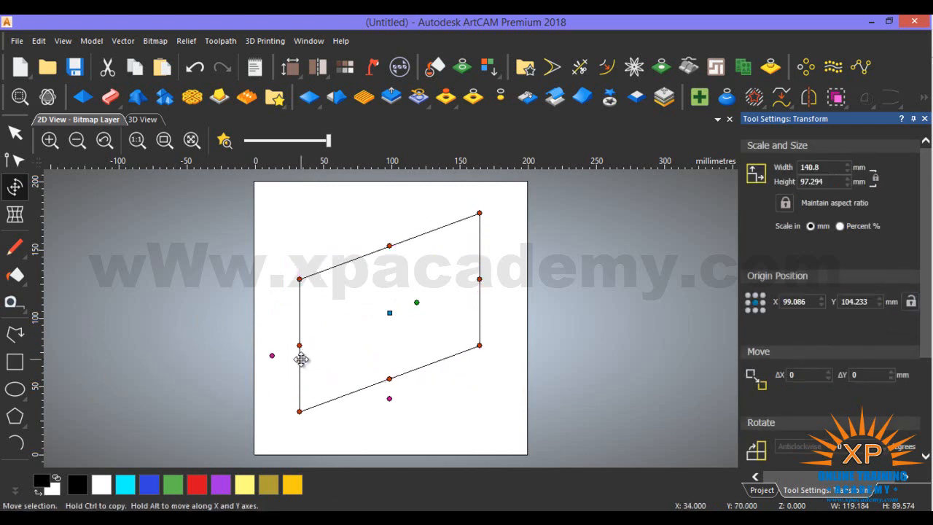
pyautogui.moveTo(272, 356); pyautogui.dragTo(496, 295)
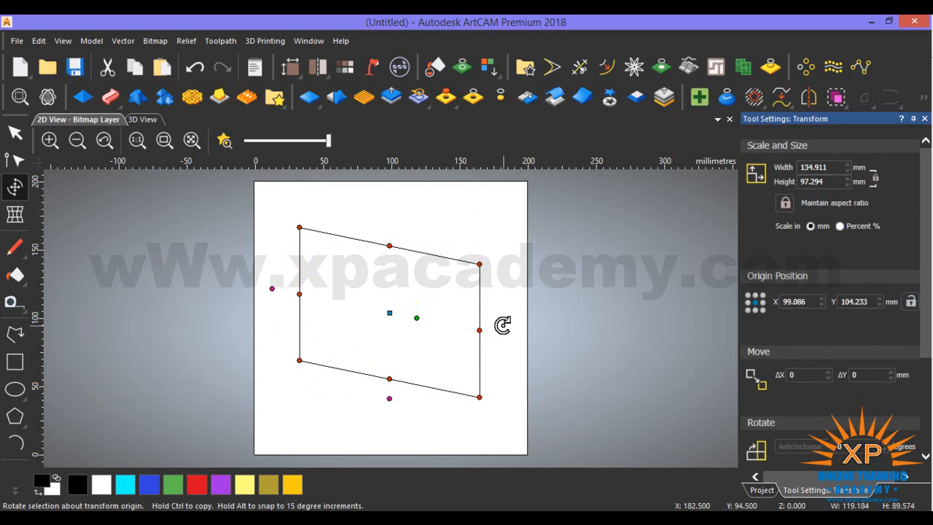
pyautogui.moveTo(392, 400); pyautogui.dragTo(364, 418)
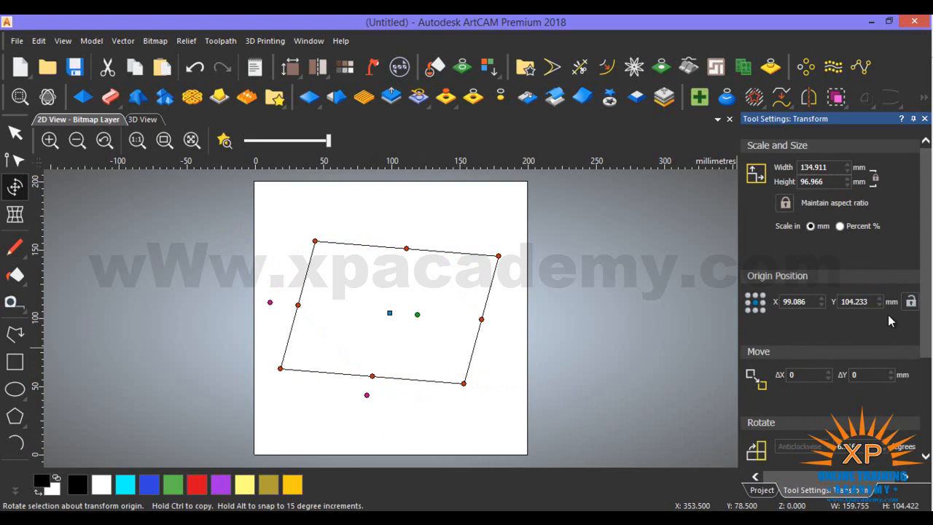
pyautogui.moveTo(922, 335); pyautogui.dragTo(929, 436)
pyautogui.moveTo(930, 470); pyautogui.dragTo(930, 317)
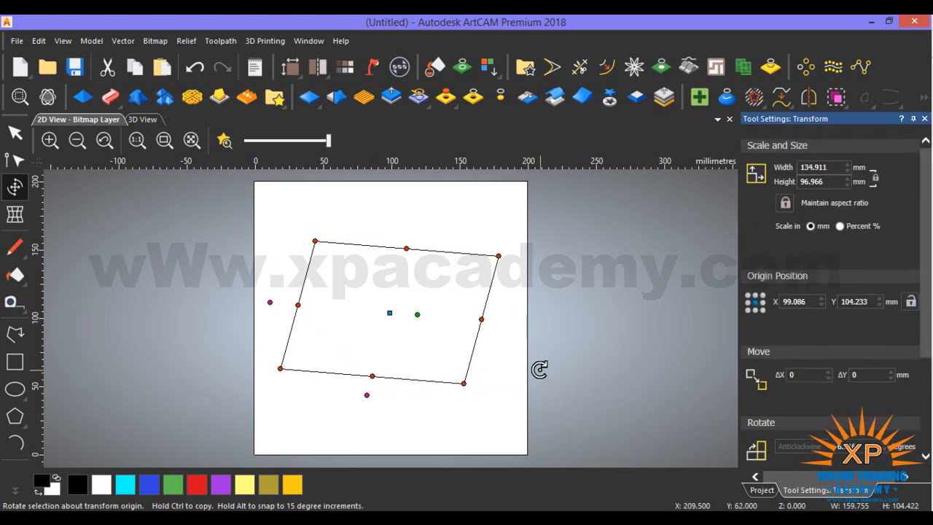
pyautogui.rightClick(372, 421)
pyautogui.click(341, 418)
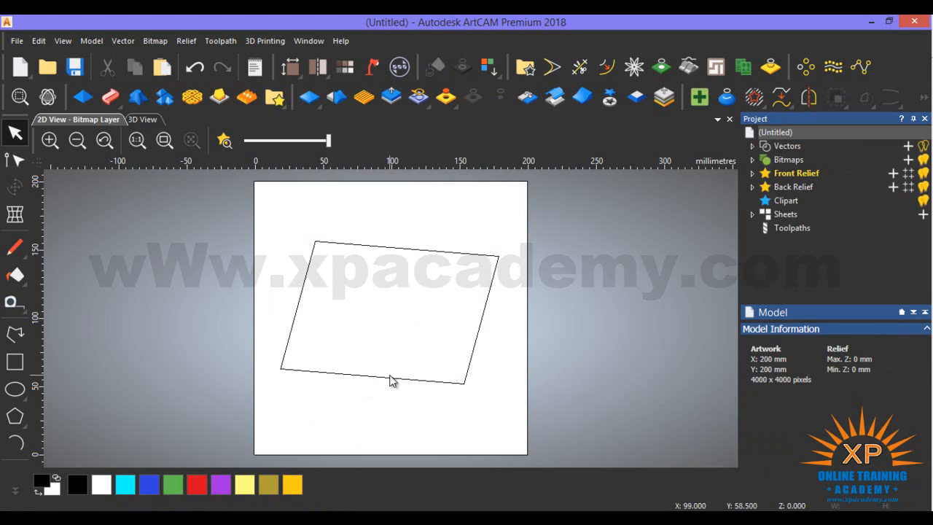
# Scale the parallelogram to 120 mm wide and 120 mm high with the aspect ratio unlocked, keeping the scaling units in mm
pyautogui.click(387, 381)
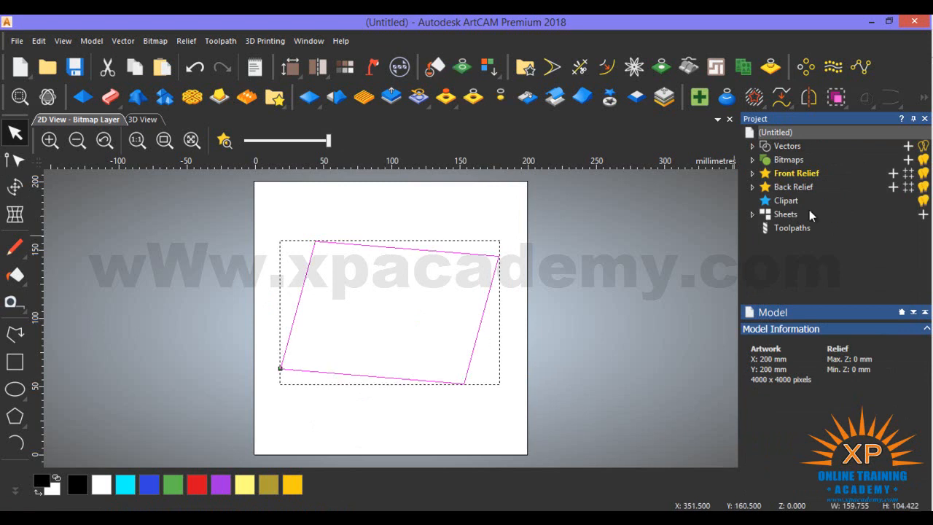
pyautogui.click(15, 186)
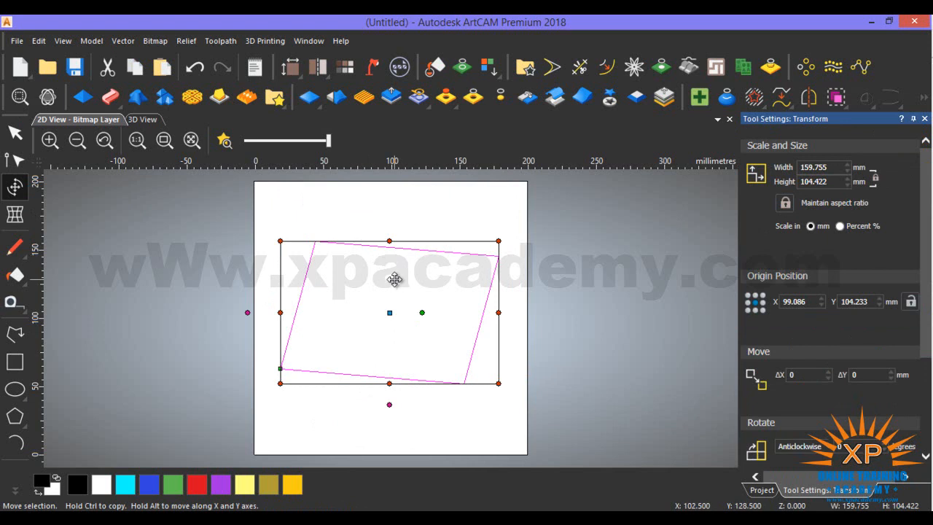
pyautogui.click(814, 167)
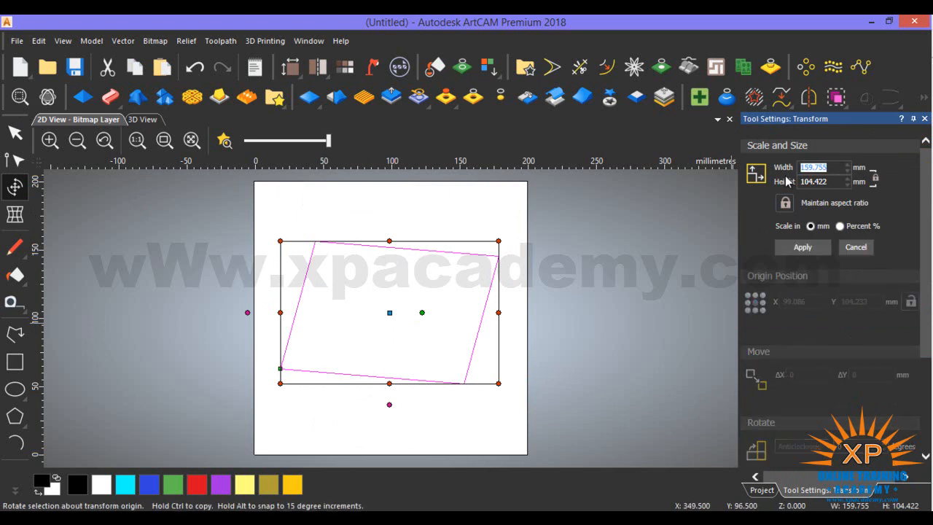
pyautogui.write('120')
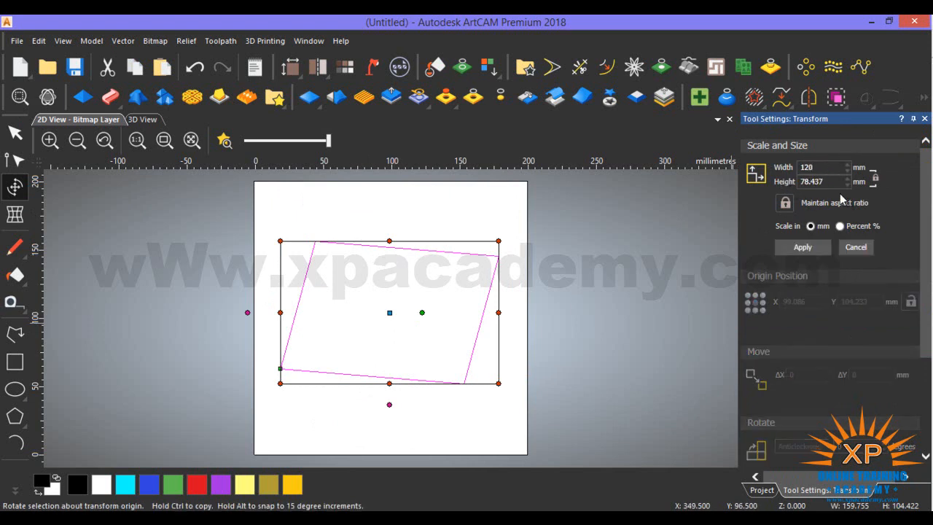
pyautogui.click(825, 181)
pyautogui.moveTo(825, 182); pyautogui.dragTo(794, 186)
pyautogui.click(790, 207)
pyautogui.moveTo(832, 164); pyautogui.dragTo(763, 162)
pyautogui.write('120')
pyautogui.press('Return')
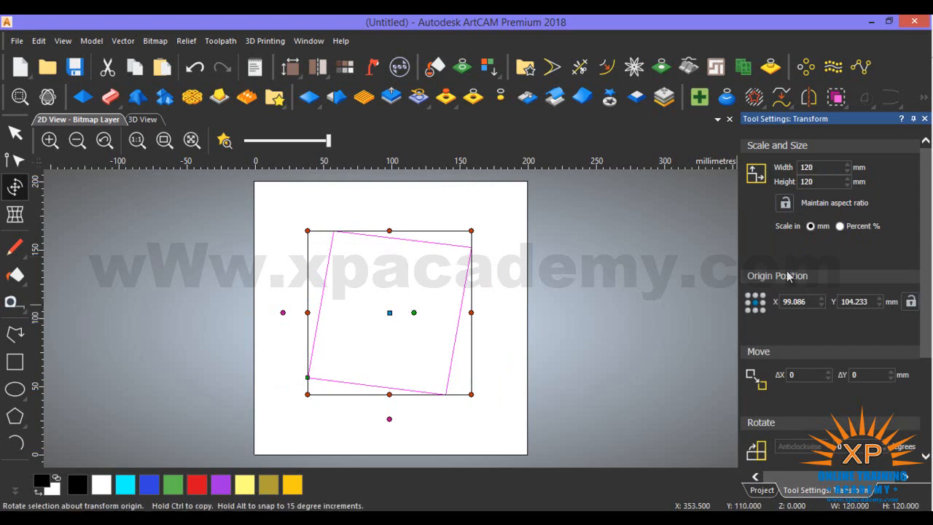
pyautogui.click(841, 226)
pyautogui.click(810, 227)
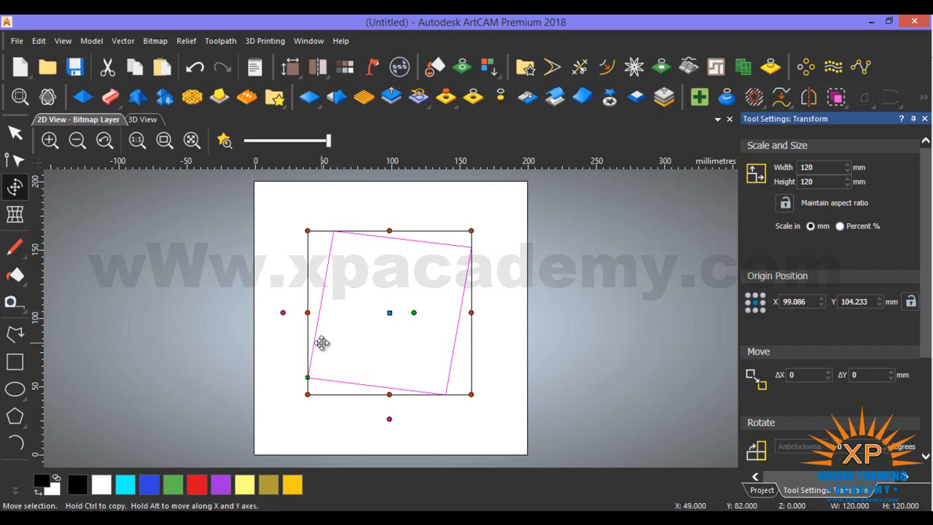
# Move the parallelogram freehand so its origin is at about Y 132 mm, and set its origin X position to 0
pyautogui.moveTo(407, 247); pyautogui.dragTo(469, 207)
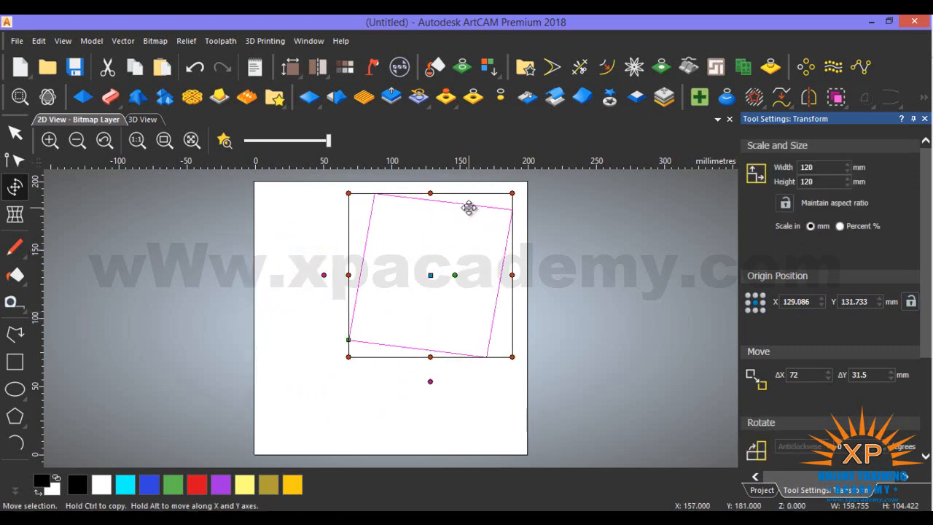
pyautogui.moveTo(808, 302); pyautogui.dragTo(771, 302)
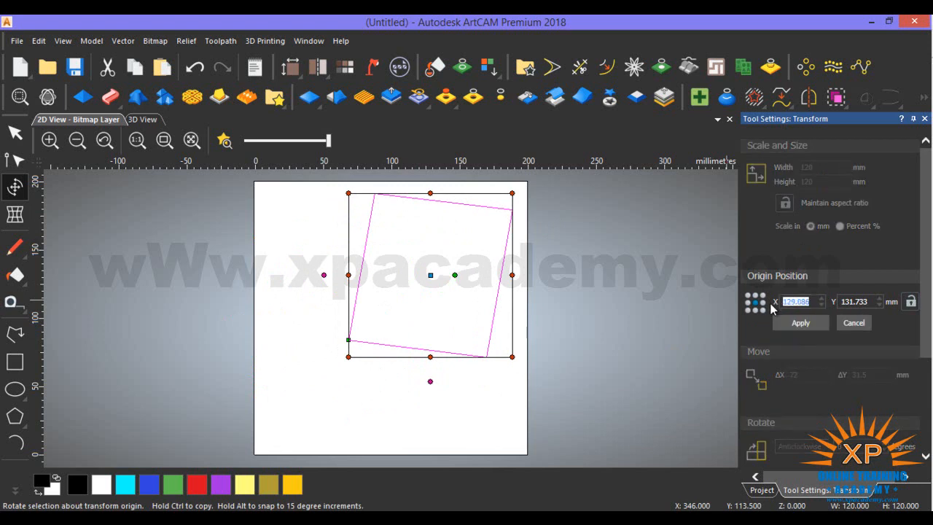
pyautogui.write('0')
pyautogui.press('Return')
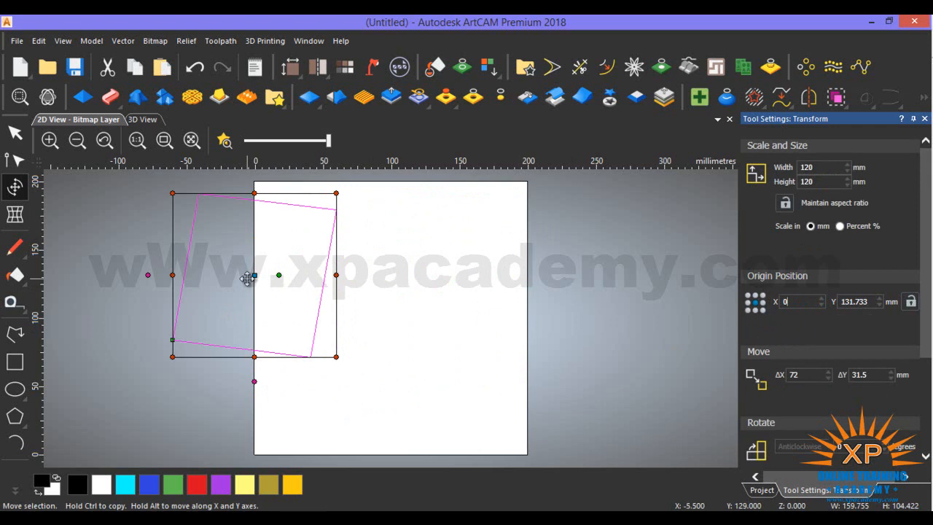
# Set the parallelogram's origin position to X 100 mm and Y 100 mm
pyautogui.moveTo(794, 303); pyautogui.dragTo(777, 307)
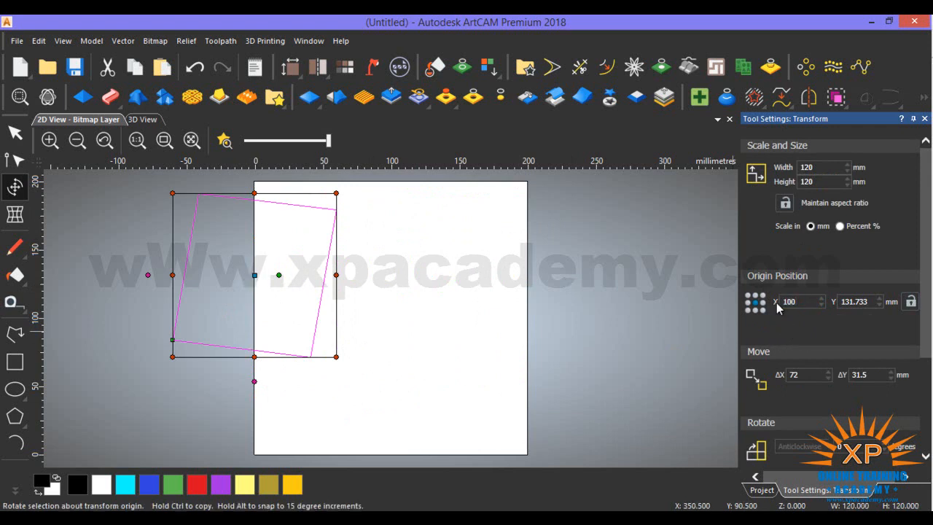
pyautogui.press('Return')
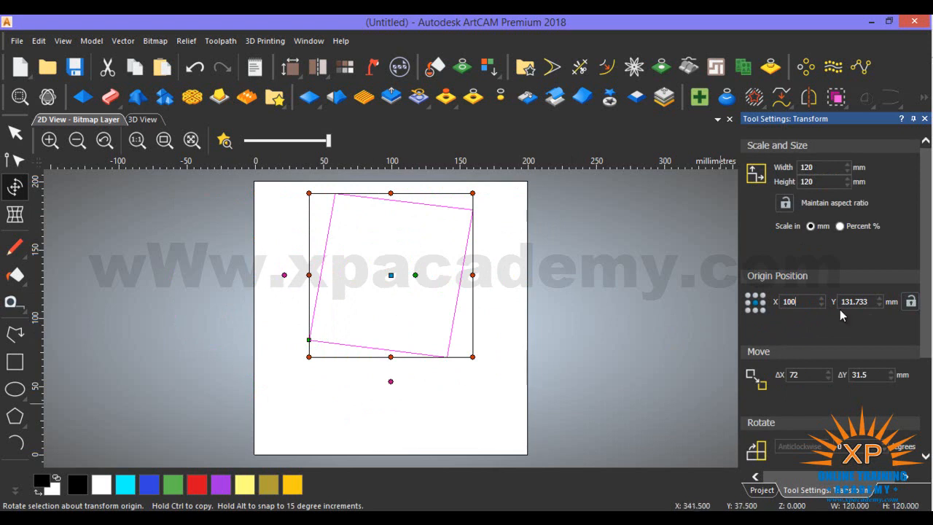
pyautogui.moveTo(866, 300); pyautogui.dragTo(864, 300)
pyautogui.write('100')
pyautogui.press('Return')
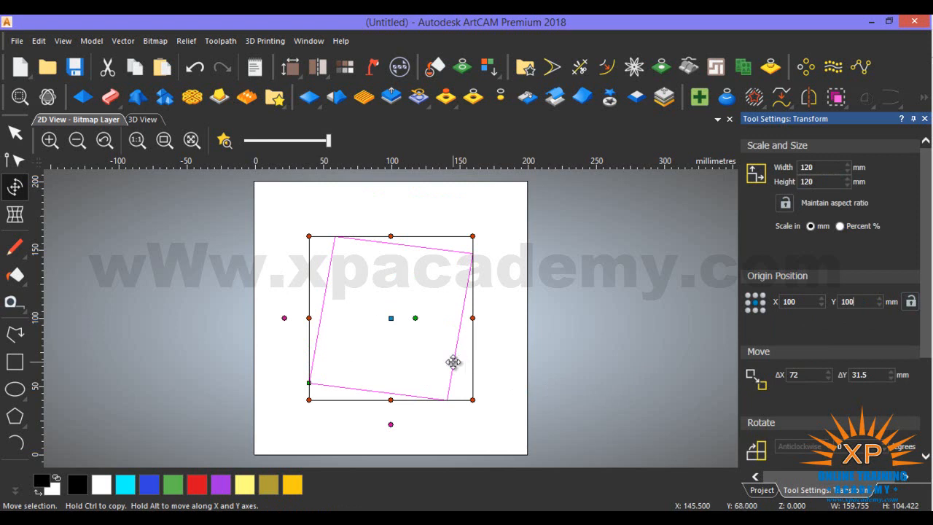
# Move the parallelogram by ΔX 109 and ΔY 31.5 mm, and bring it back freehand to about X 114, Y 102 mm
pyautogui.click(829, 371)
pyautogui.click(829, 371)
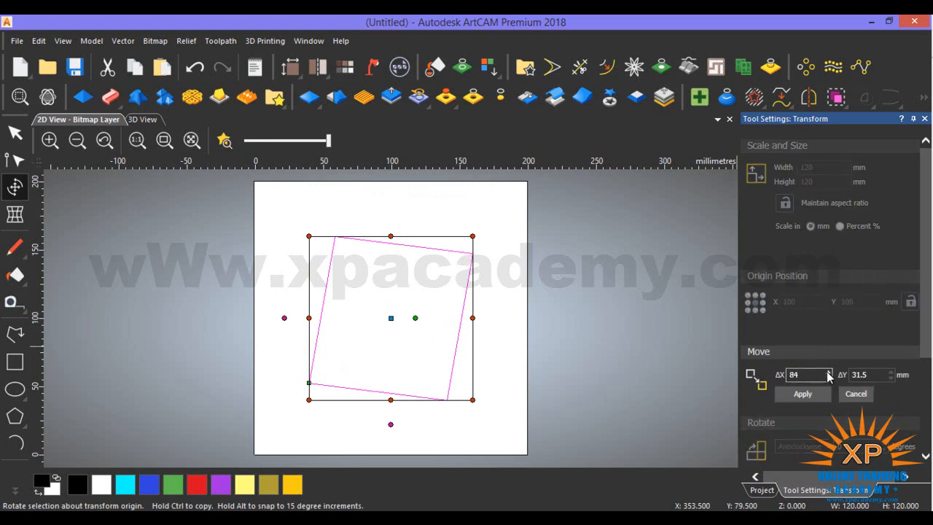
pyautogui.click(829, 372)
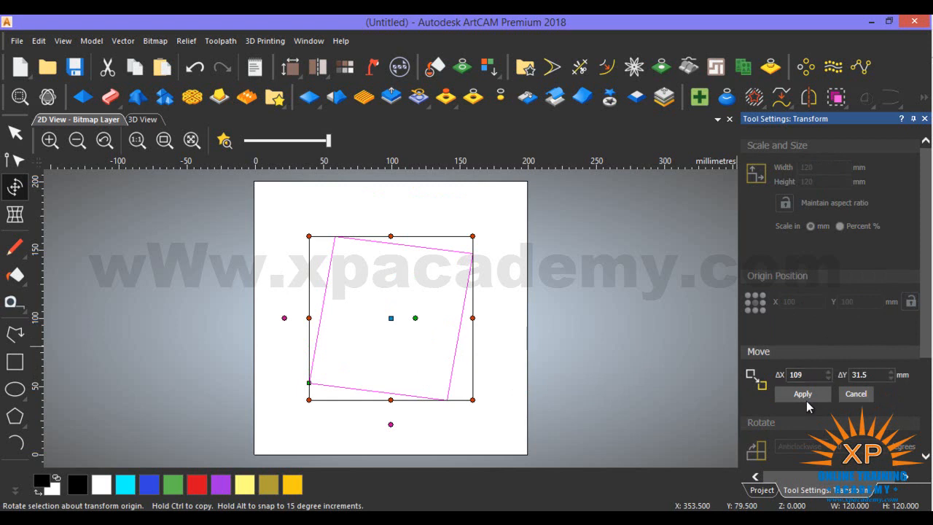
pyautogui.click(805, 395)
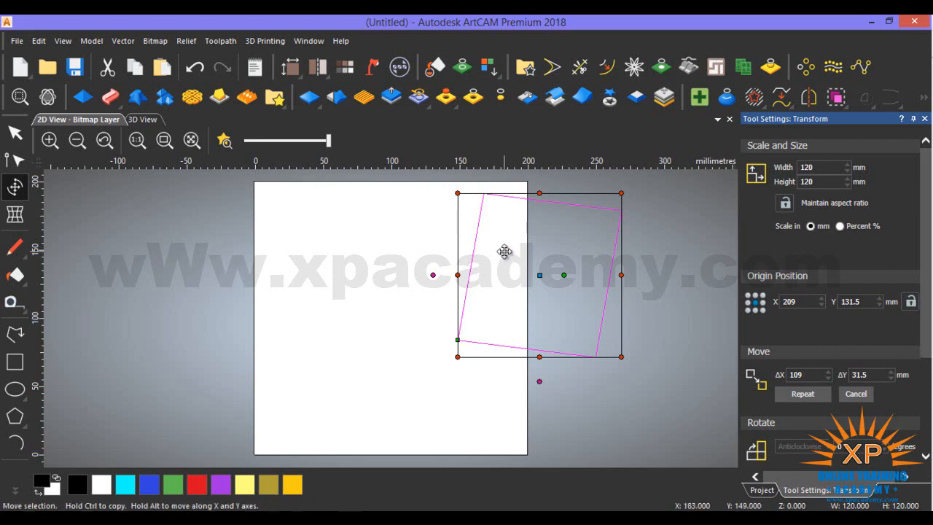
pyautogui.moveTo(479, 242); pyautogui.dragTo(347, 276)
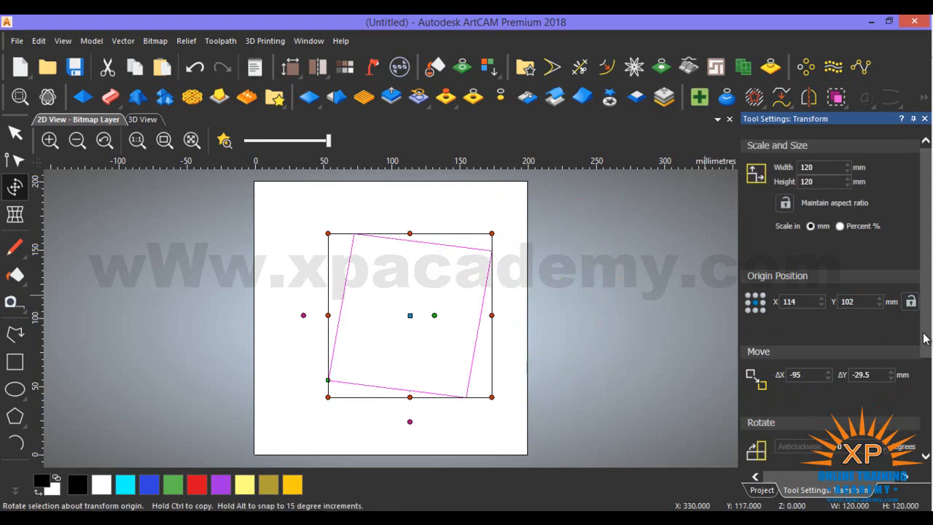
# Rotate the parallelogram 45 degrees anticlockwise about its origin
pyautogui.scroll(-5, 928, 340)
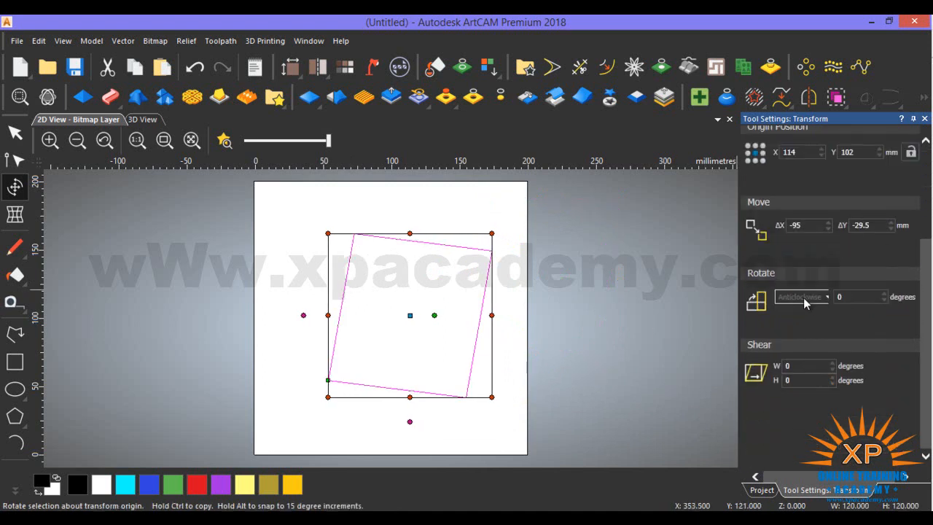
pyautogui.moveTo(845, 295); pyautogui.dragTo(826, 305)
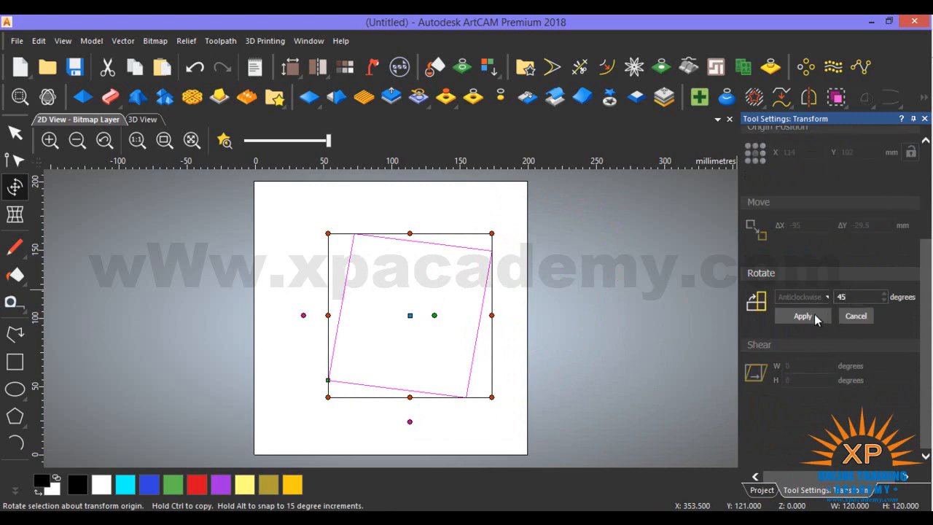
pyautogui.click(808, 316)
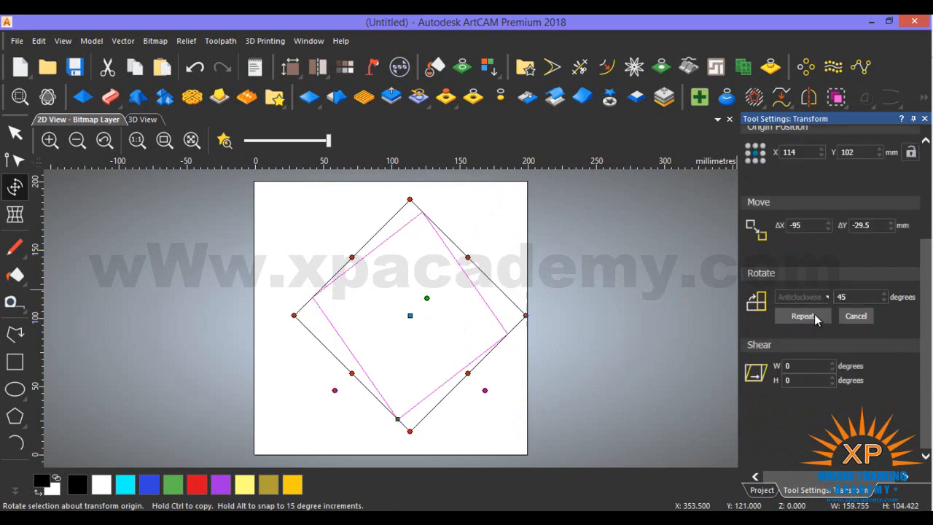
# Shear the rotated parallelogram by a width angle of 45 degrees, and repeat the same shear once
pyautogui.click(810, 367)
pyautogui.moveTo(811, 367); pyautogui.dragTo(787, 374)
pyautogui.write('45')
pyautogui.click(801, 398)
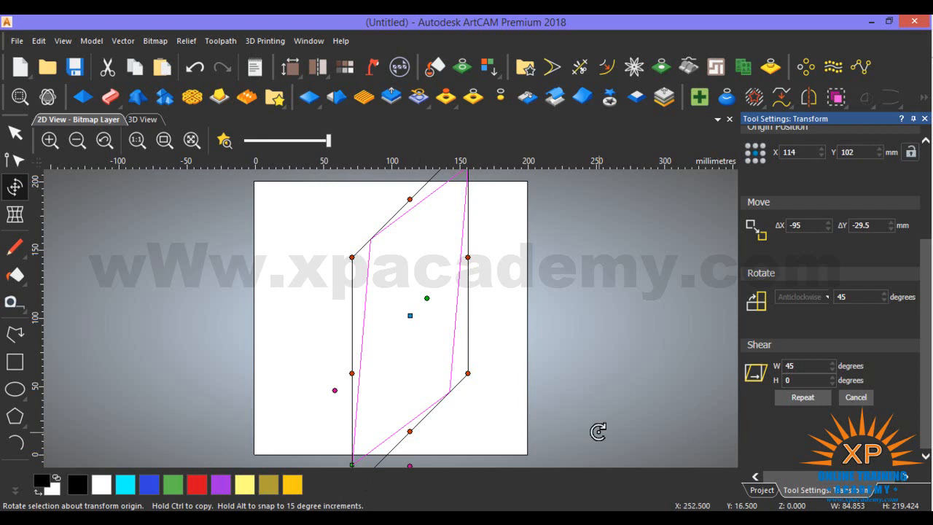
pyautogui.press('Return')
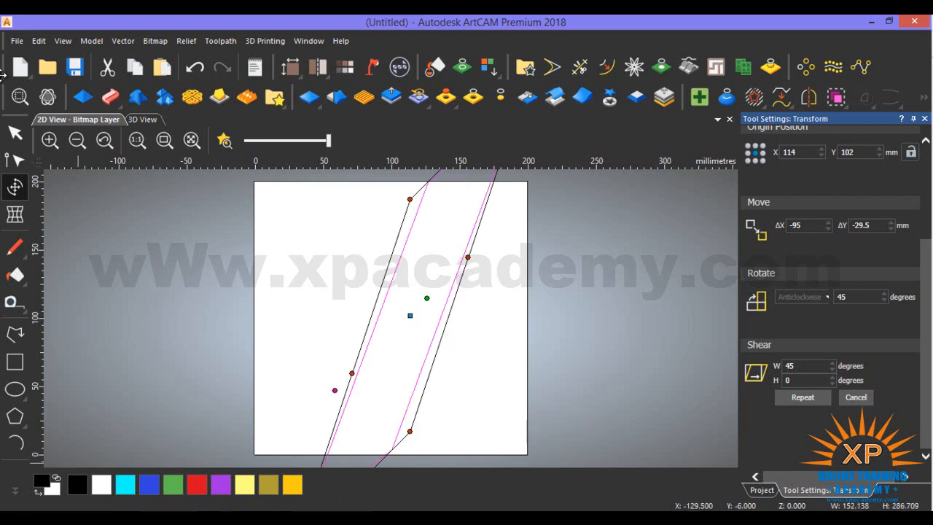
# Leave the Transform tool, delete the sheared vector from the artwork, and minimize the program window
pyautogui.click(21, 144)
pyautogui.click(572, 319)
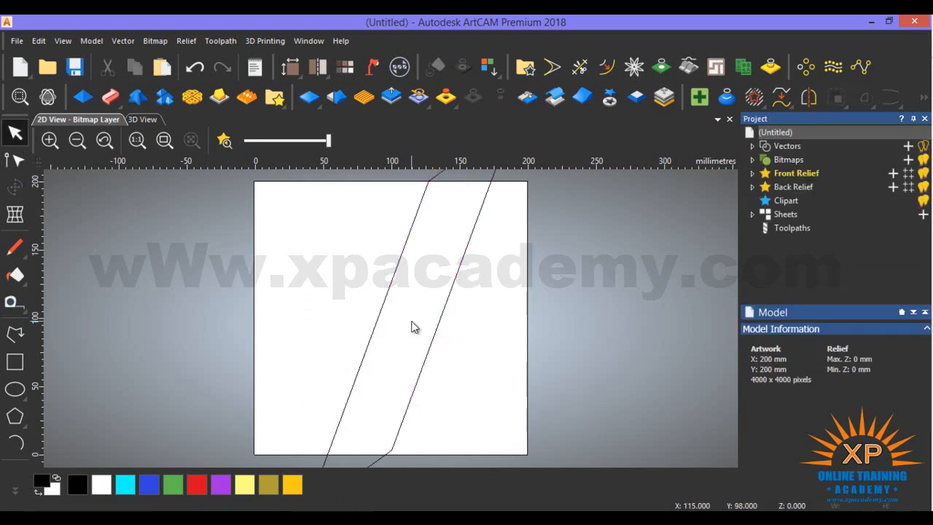
pyautogui.moveTo(449, 321); pyautogui.dragTo(266, 332)
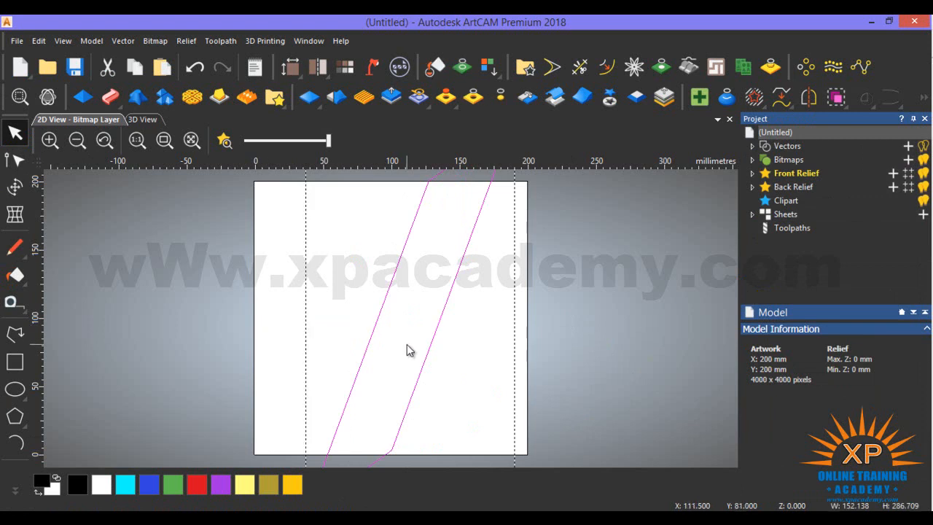
pyautogui.press('Delete')
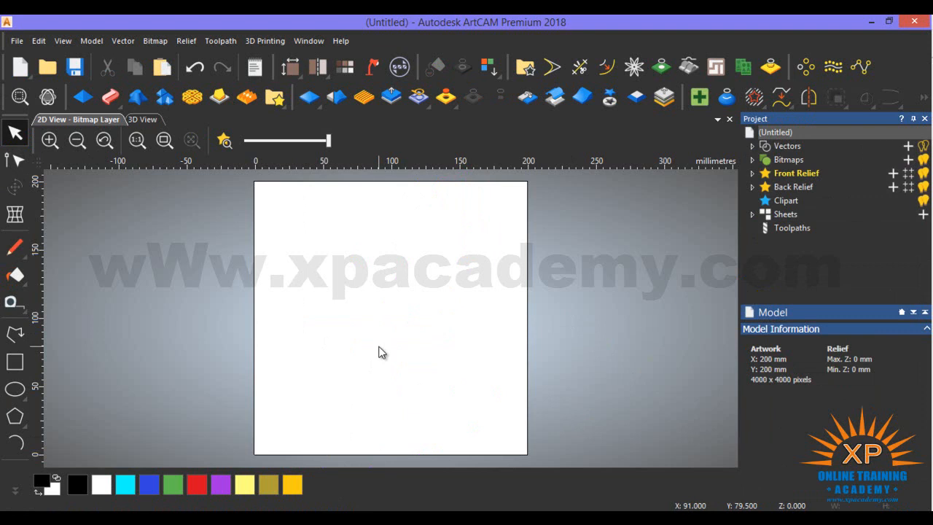
pyautogui.click(873, 24)
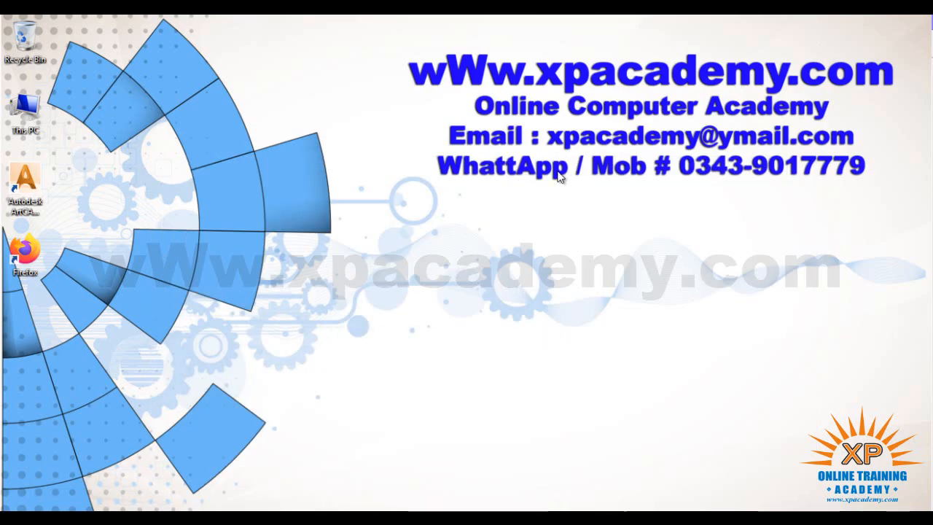